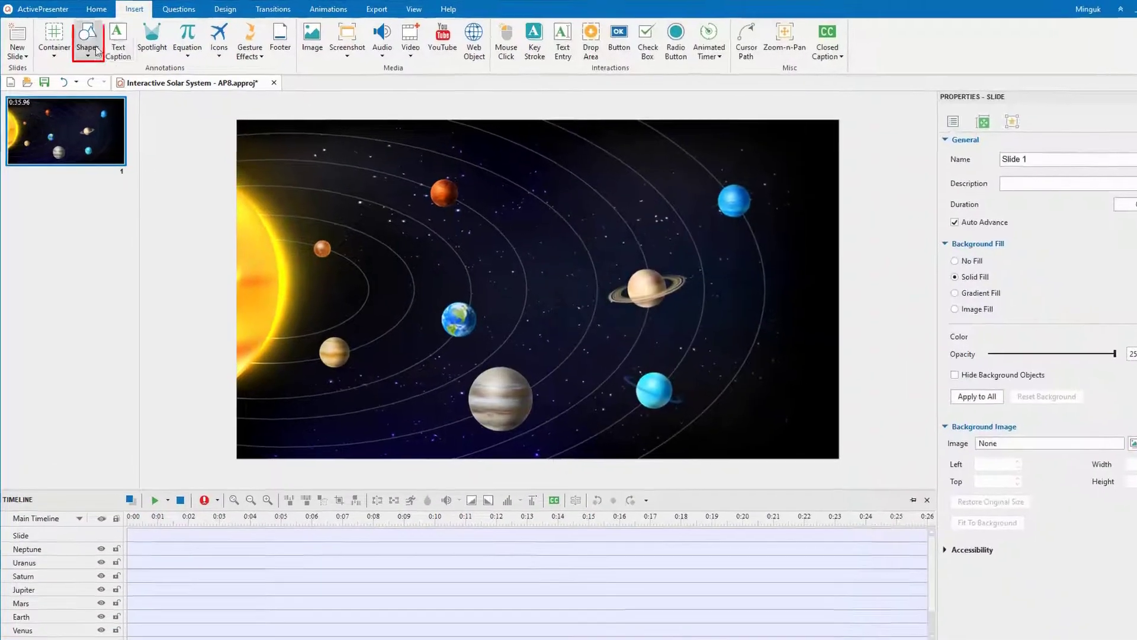
Draw a rectangle with Mercury's description, named Mercury Information, with a linear gradient fill.
{"action": "left_click", "coordinate": [84, 39]}
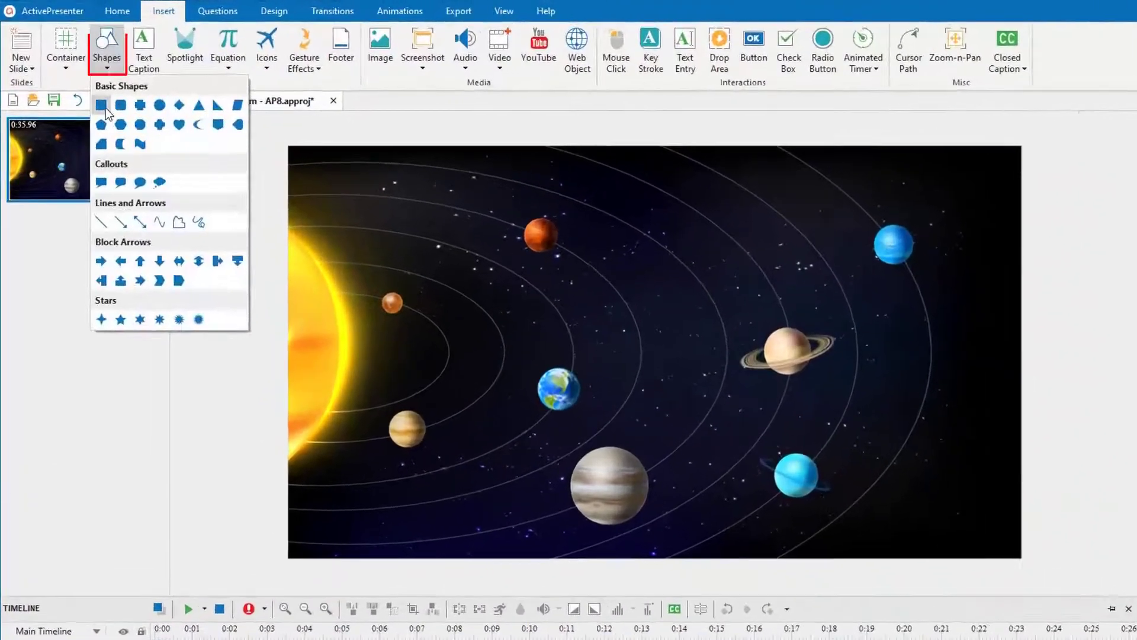
{"action": "left_click", "coordinate": [81, 83]}
{"action": "left_click_drag", "start_coordinate": [301, 241], "coordinate": [549, 313]}
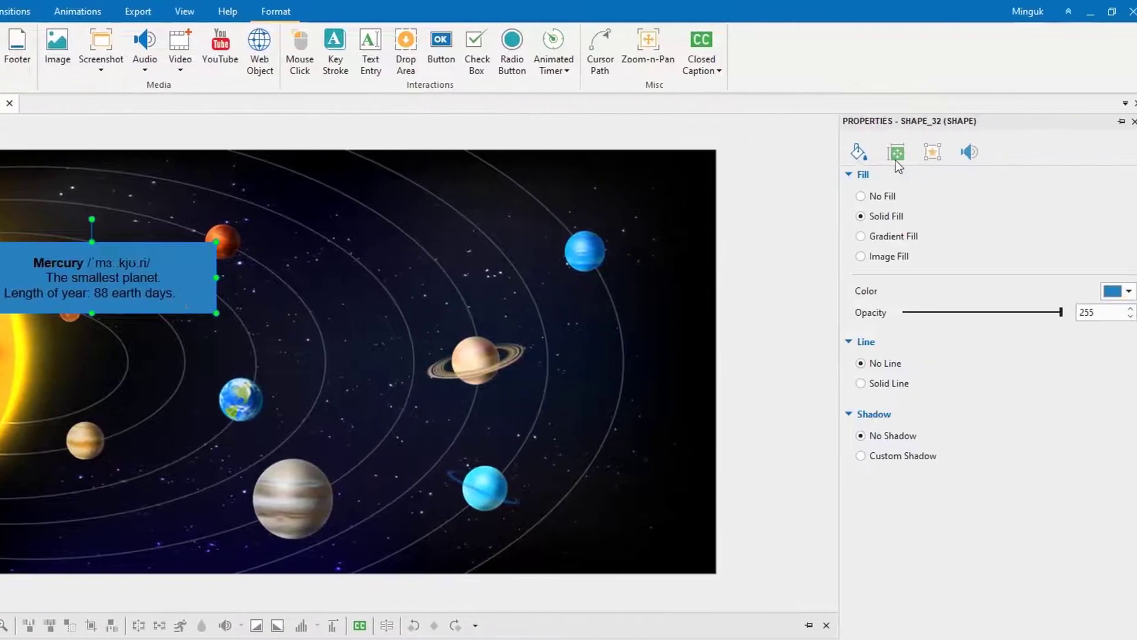
{"action": "type", "text": "Mercury In"}
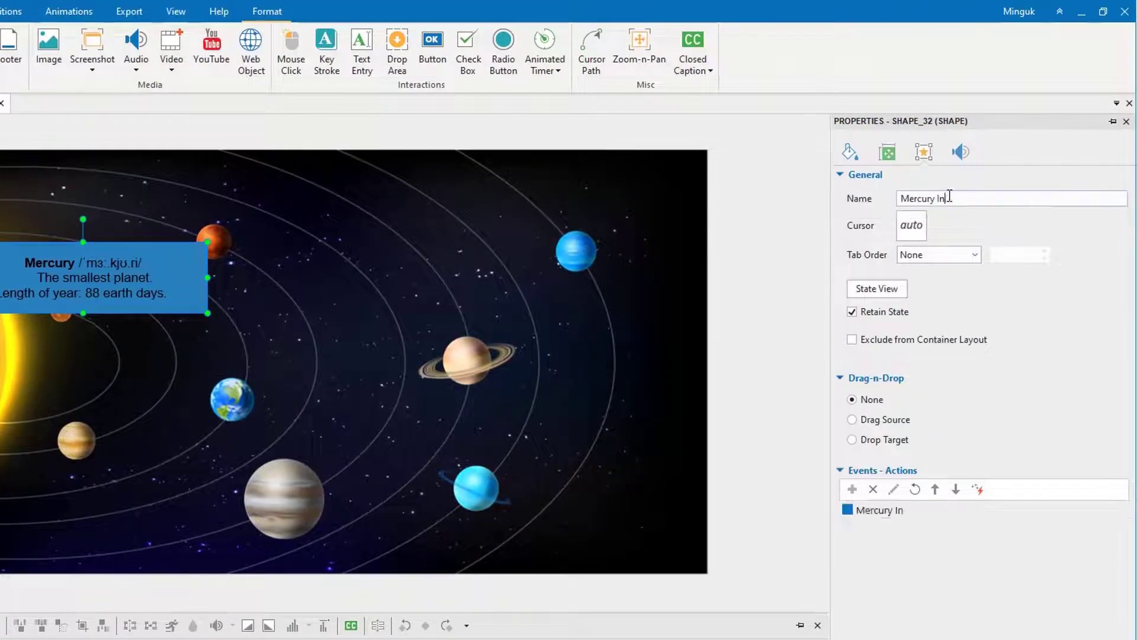
{"action": "left_click", "coordinate": [850, 152]}
{"action": "left_click", "coordinate": [851, 235]}
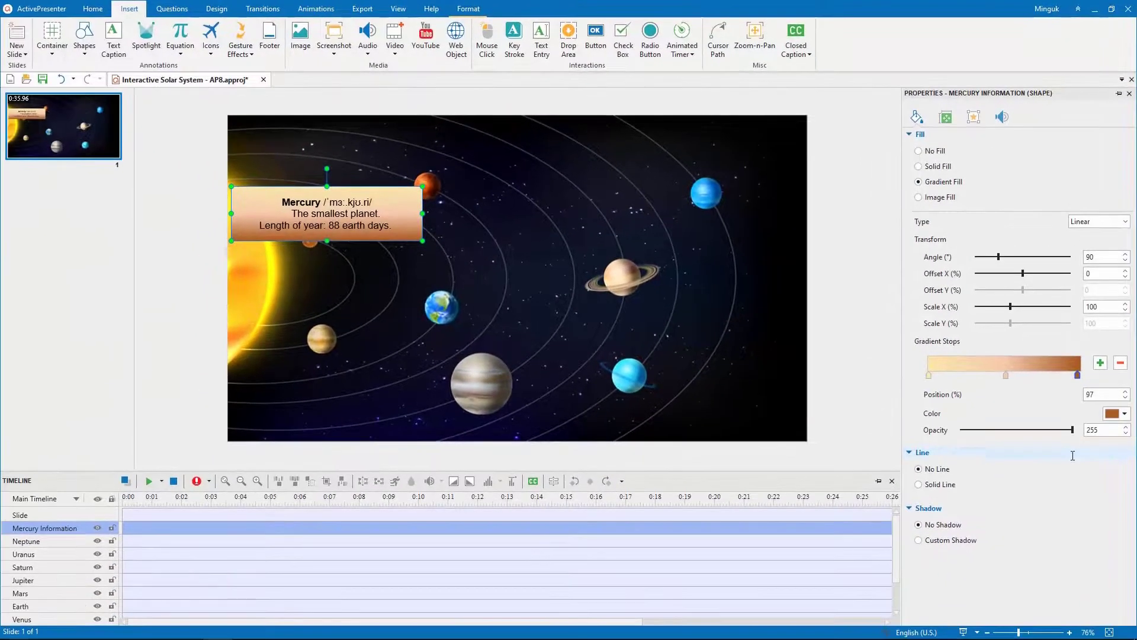
Select all eight info boxes, align them left and top, and move the stack to centre.
{"action": "right_click", "coordinate": [406, 209]}
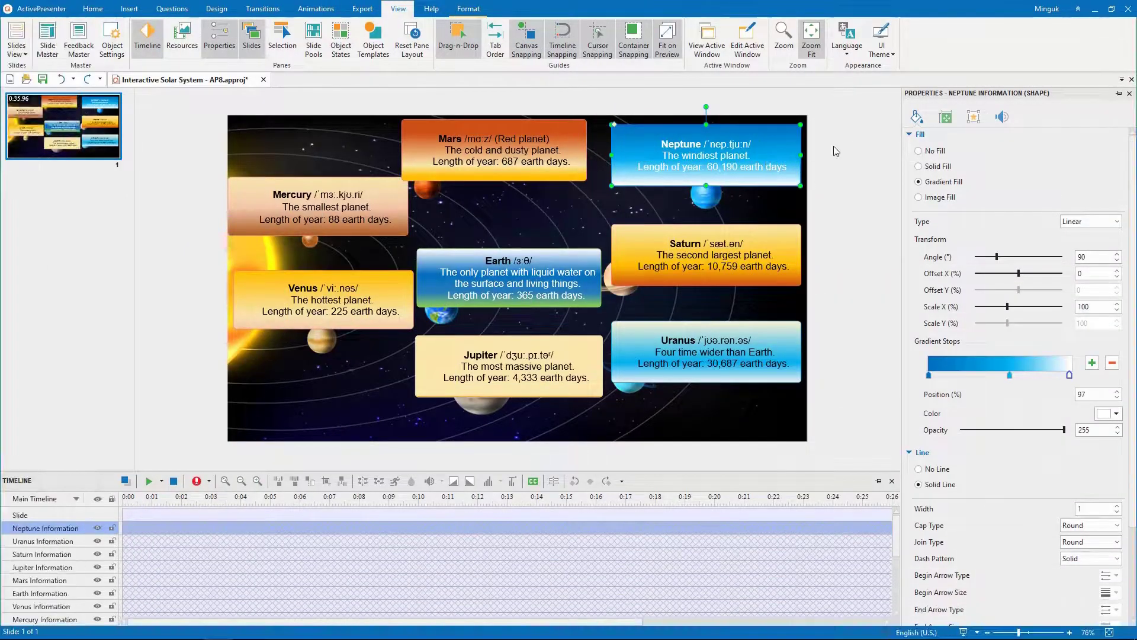
{"action": "left_click", "coordinate": [82, 621], "text": "shift"}
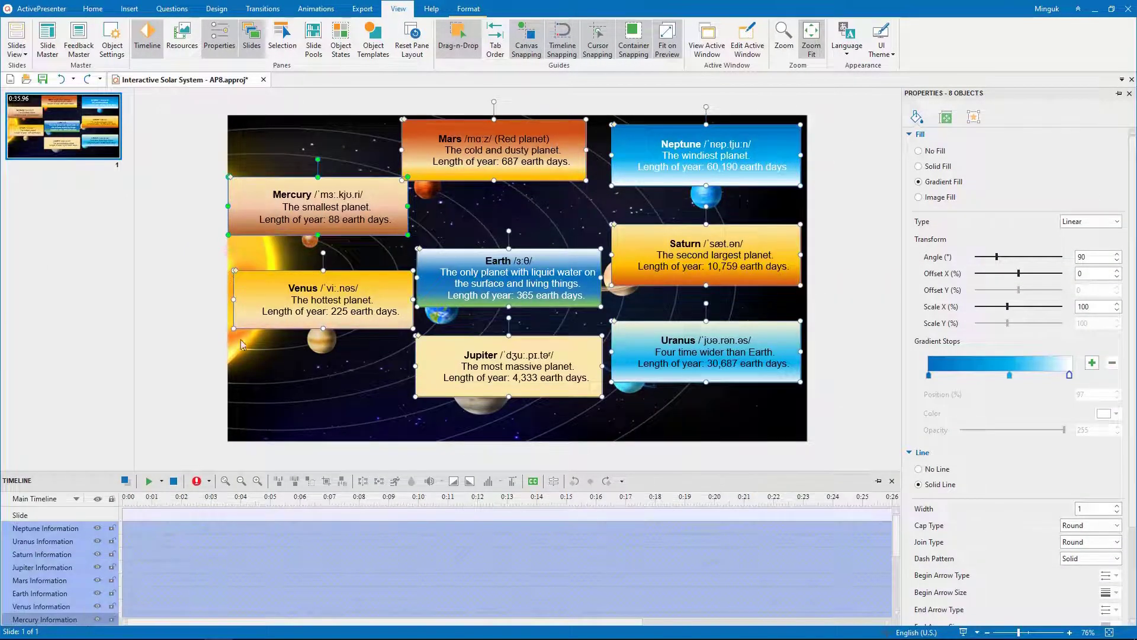
{"action": "left_click", "coordinate": [469, 10]}
{"action": "left_click", "coordinate": [646, 42]}
{"action": "left_click", "coordinate": [652, 72]}
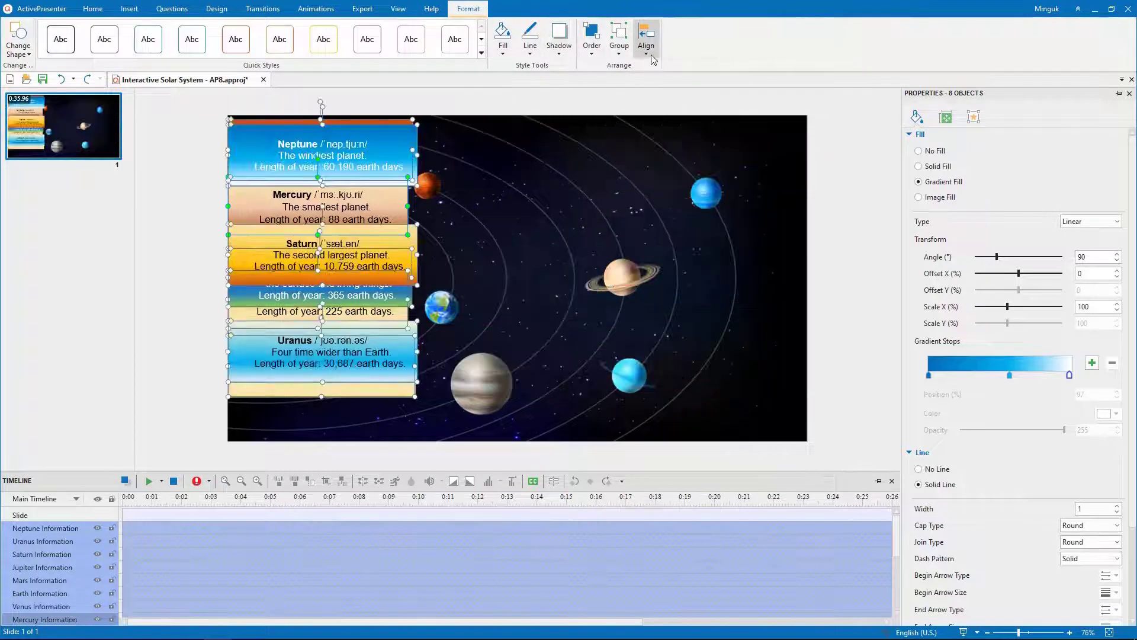
{"action": "left_click", "coordinate": [646, 42]}
{"action": "left_click", "coordinate": [656, 119]}
{"action": "left_click_drag", "start_coordinate": [395, 189], "coordinate": [597, 249]}
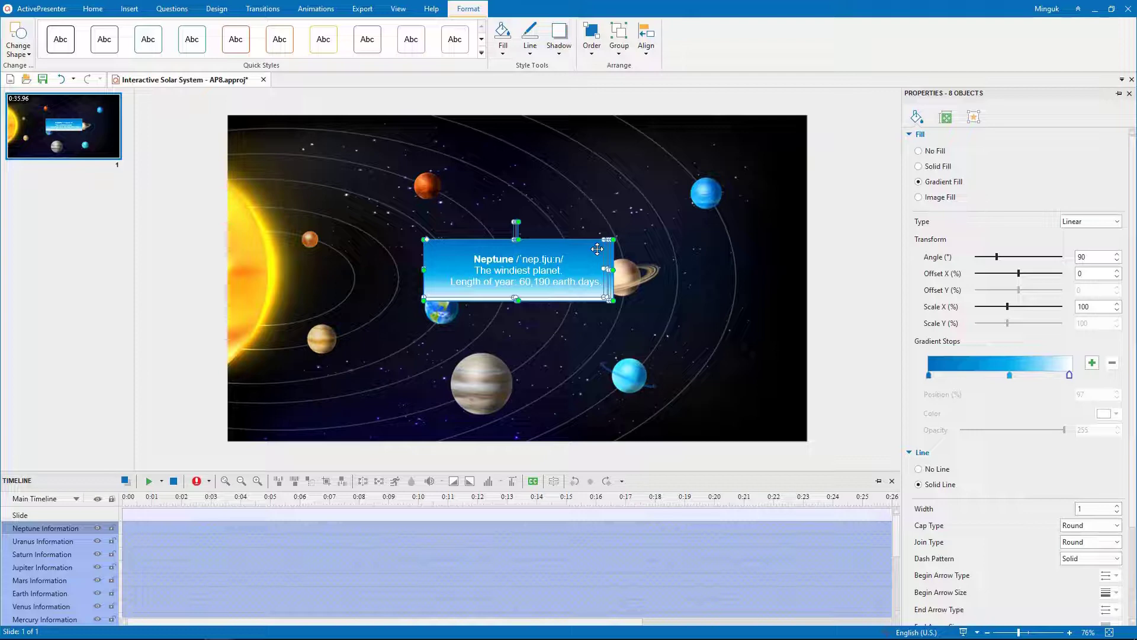
Open the Advanced Actions dialog from the Questions tab.
{"action": "left_click", "coordinate": [189, 9]}
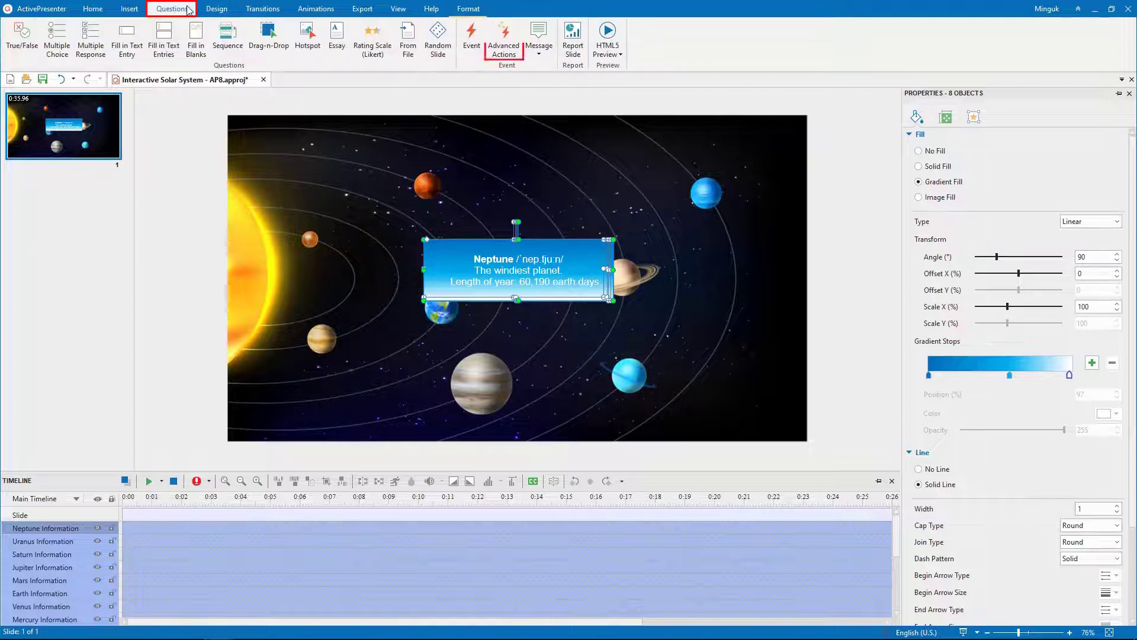
{"action": "left_click", "coordinate": [520, 36]}
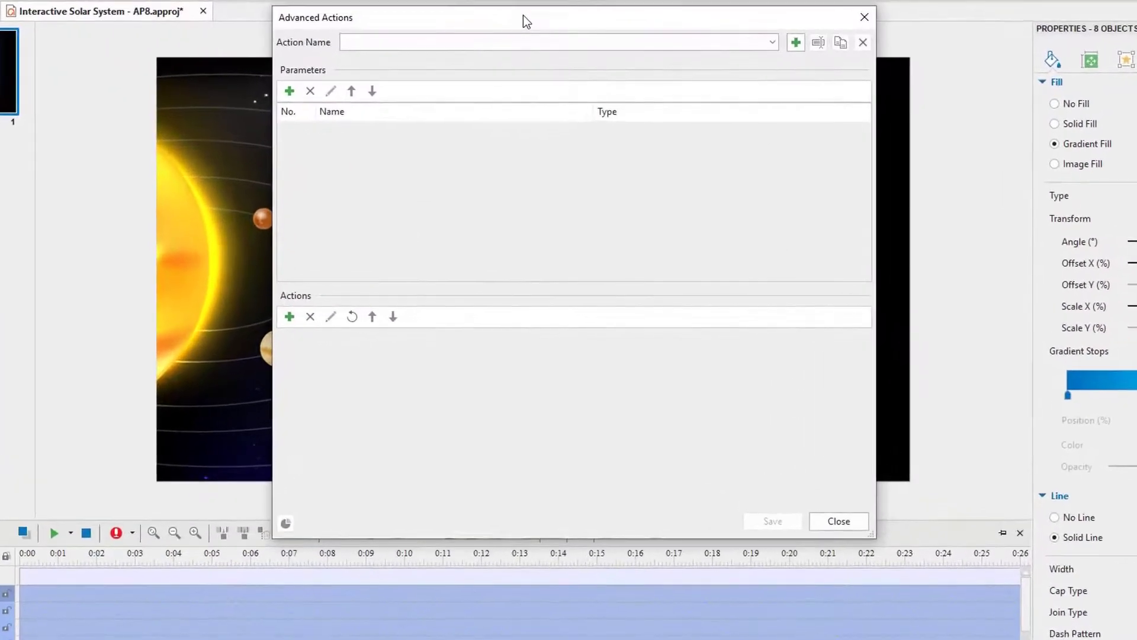
Create a Stop_Show advanced action with parameters Planet (Timeline) and Information (Shape).
{"action": "left_click", "coordinate": [791, 43]}
{"action": "type", "text": "Stop_Show"}
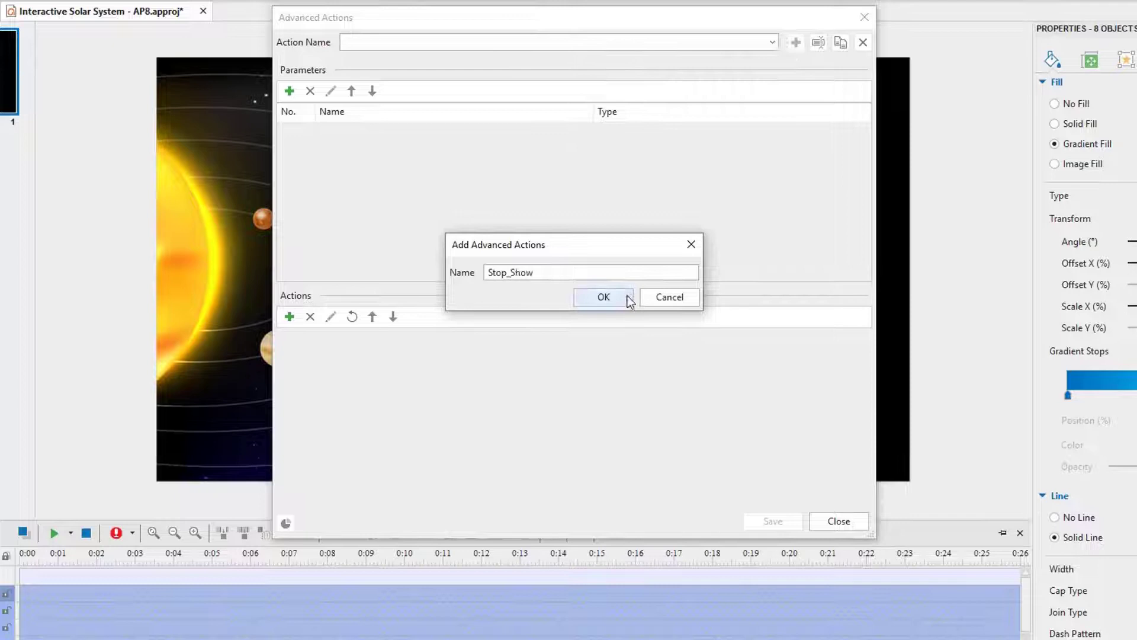
{"action": "left_click", "coordinate": [627, 297]}
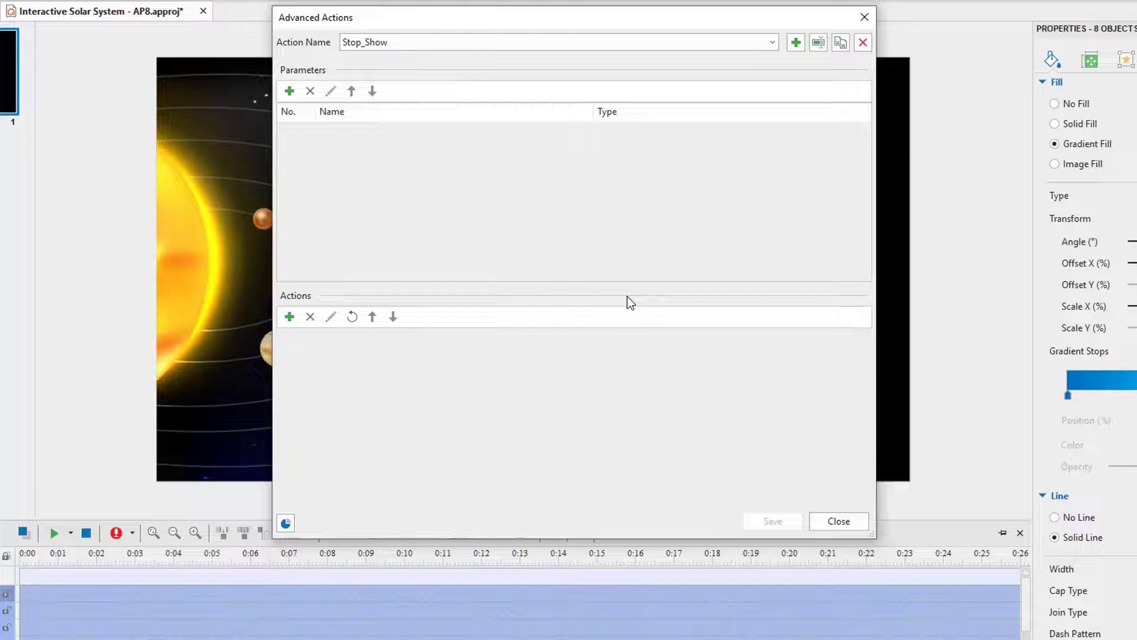
{"action": "left_click", "coordinate": [289, 93]}
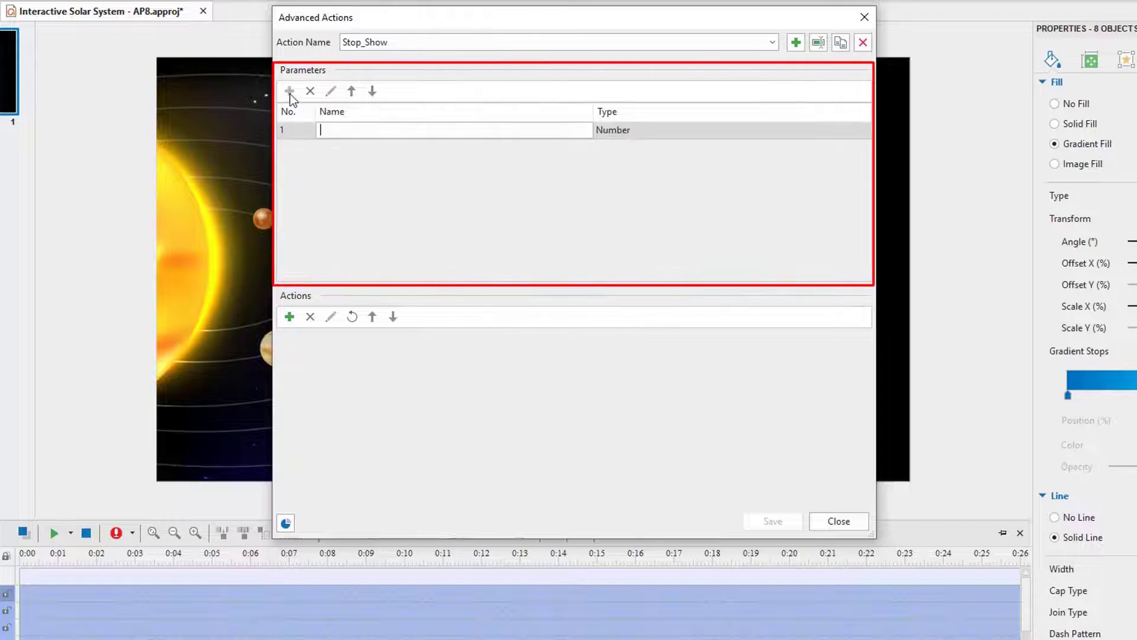
{"action": "type", "text": "Planet"}
{"action": "left_click", "coordinate": [659, 131]}
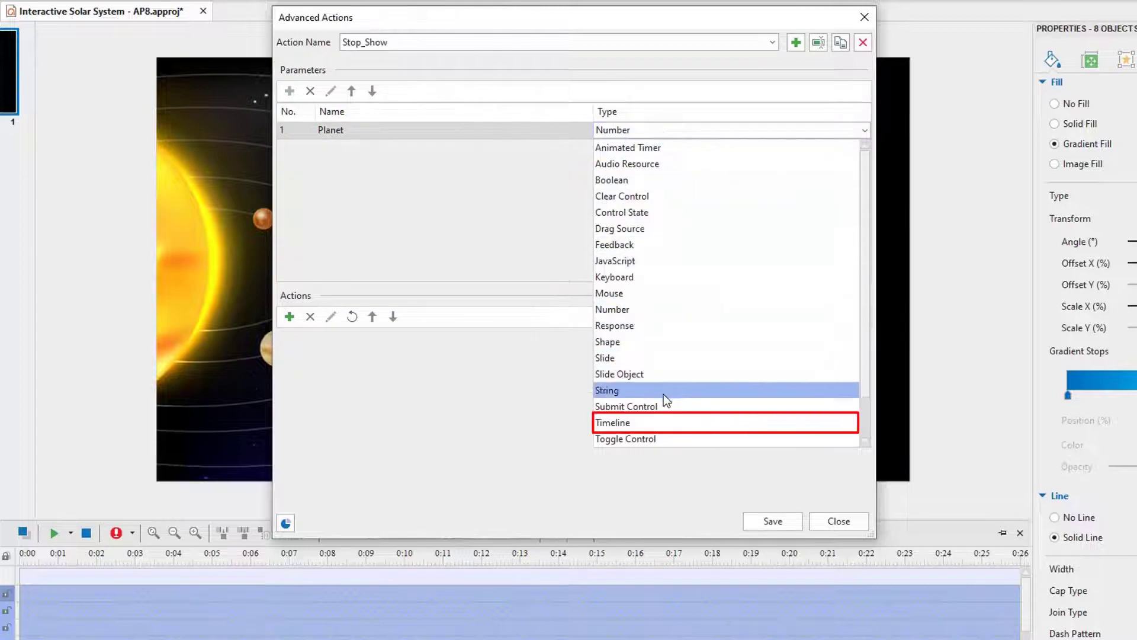
{"action": "left_click", "coordinate": [662, 422]}
{"action": "left_click", "coordinate": [290, 92]}
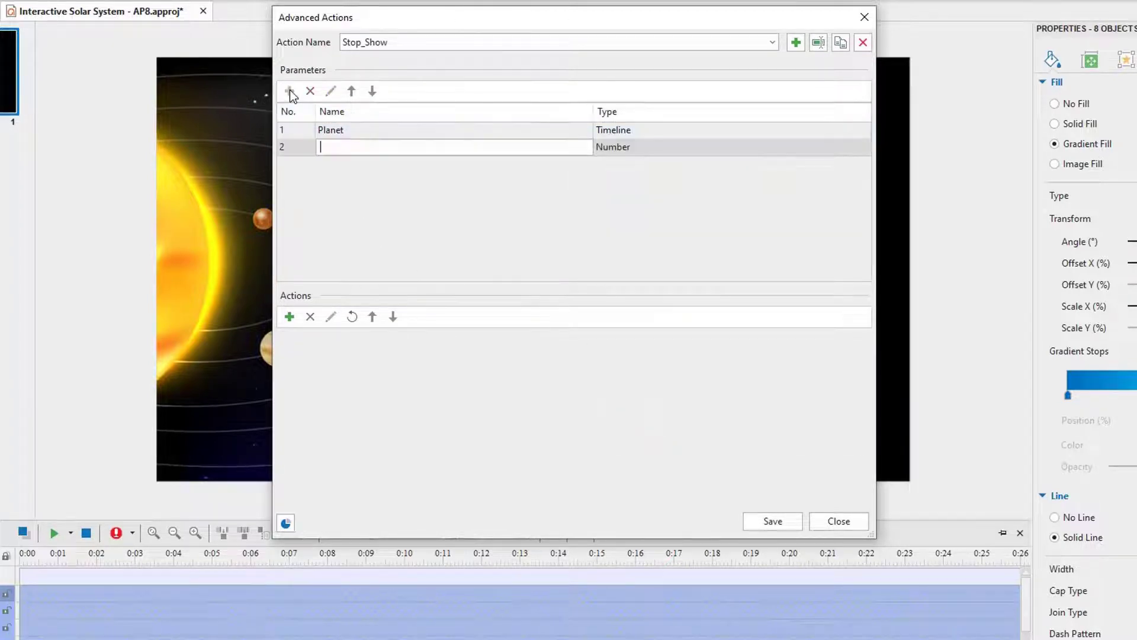
{"action": "type", "text": "Information"}
{"action": "left_click", "coordinate": [616, 148]}
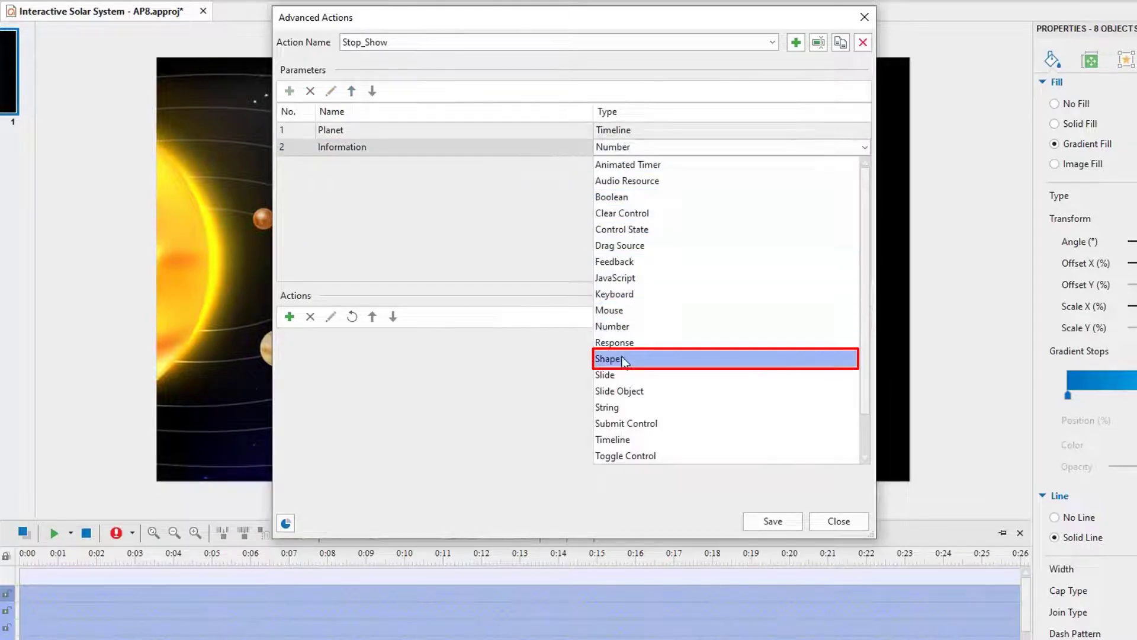
{"action": "left_click", "coordinate": [621, 358]}
Add a Pause Timeline action that pauses the timeline given by the Planet parameter.
{"action": "left_click", "coordinate": [289, 317]}
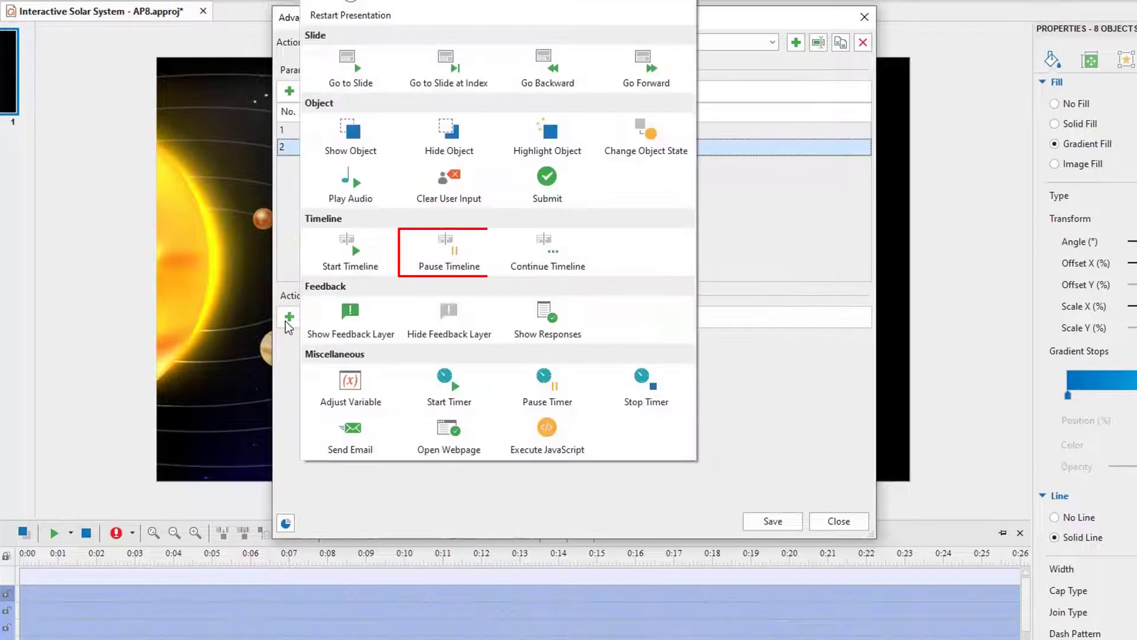
{"action": "left_click", "coordinate": [435, 269]}
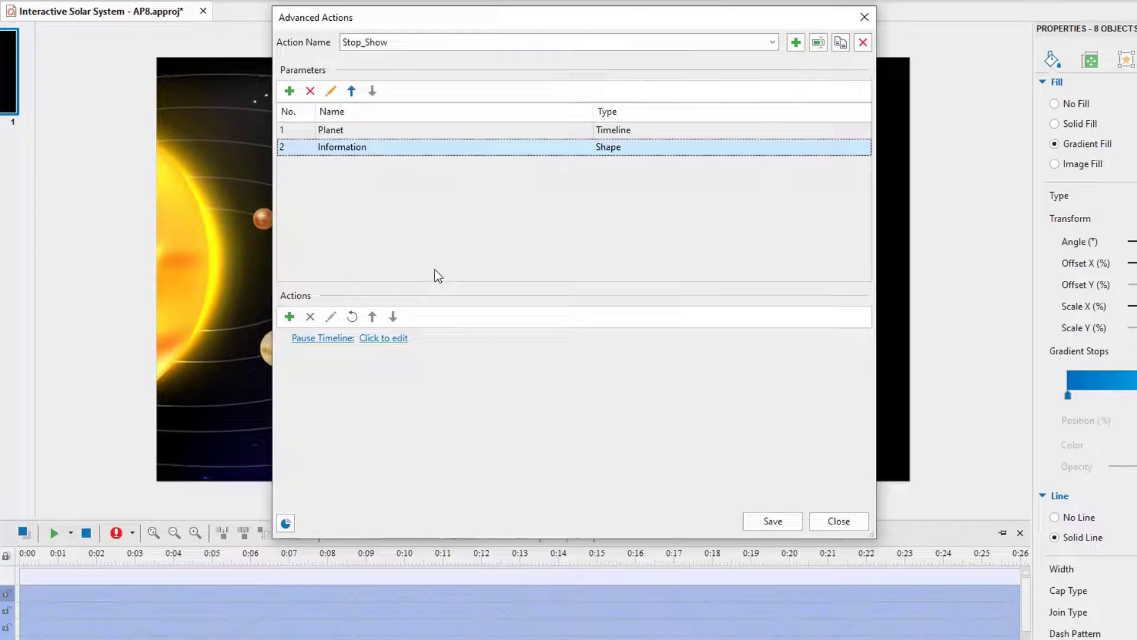
{"action": "left_click", "coordinate": [400, 338]}
{"action": "left_click", "coordinate": [376, 362]}
{"action": "left_click", "coordinate": [452, 364]}
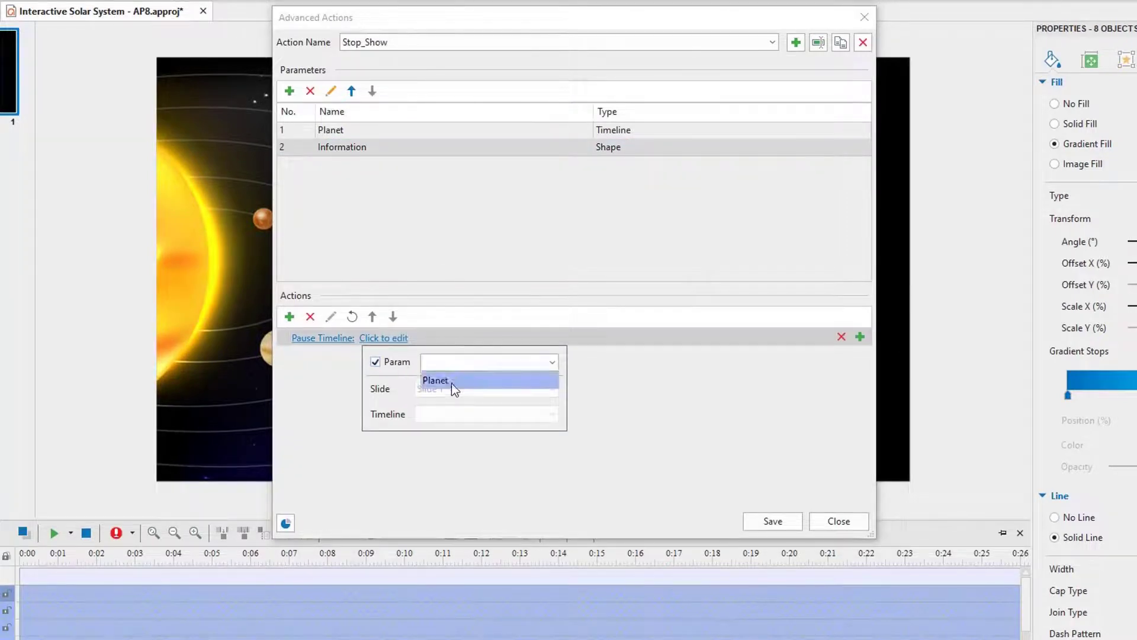
{"action": "left_click", "coordinate": [451, 382]}
{"action": "left_click", "coordinate": [337, 385]}
Add a Show Object action for Information with Hide After unchecked, then save.
{"action": "left_click", "coordinate": [289, 317]}
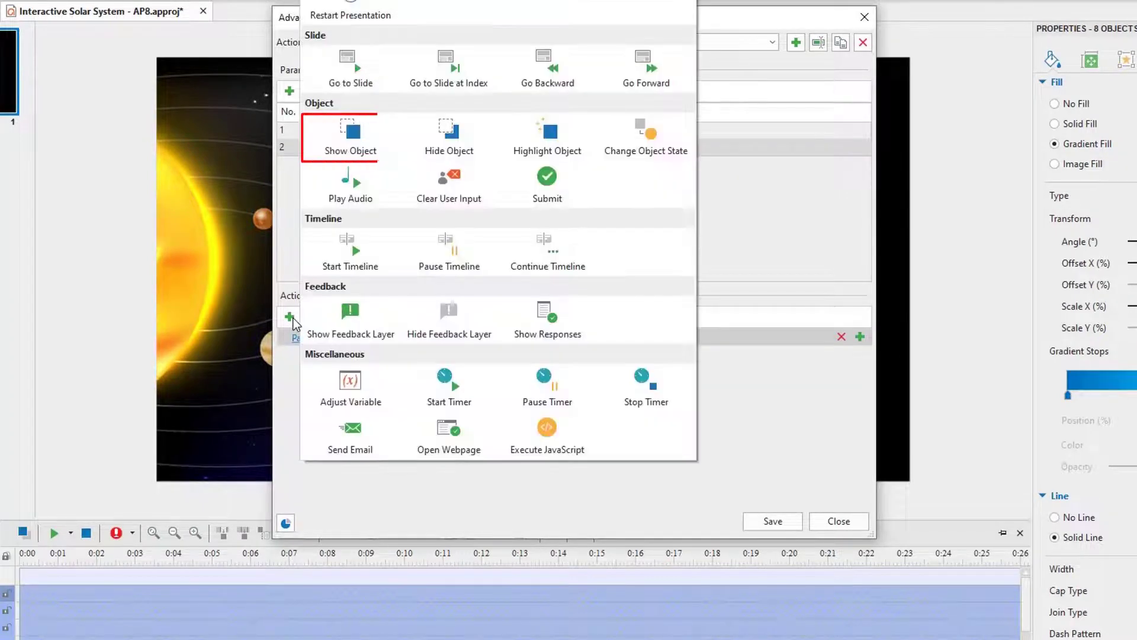
{"action": "left_click", "coordinate": [350, 139]}
{"action": "left_click", "coordinate": [418, 355]}
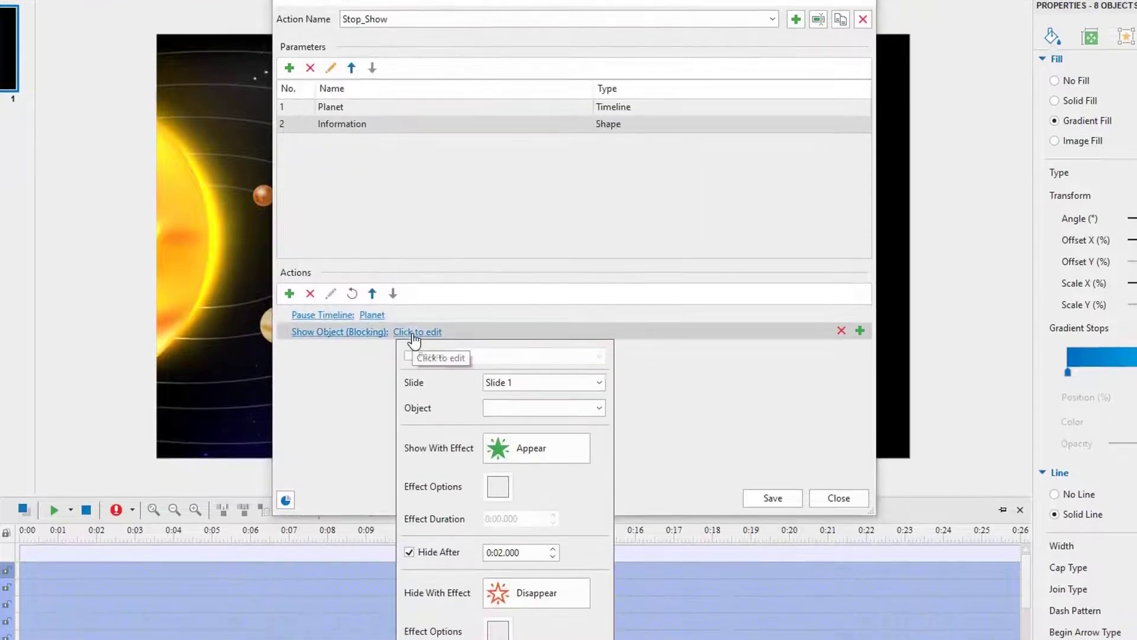
{"action": "left_click", "coordinate": [410, 284]}
{"action": "left_click", "coordinate": [461, 281]}
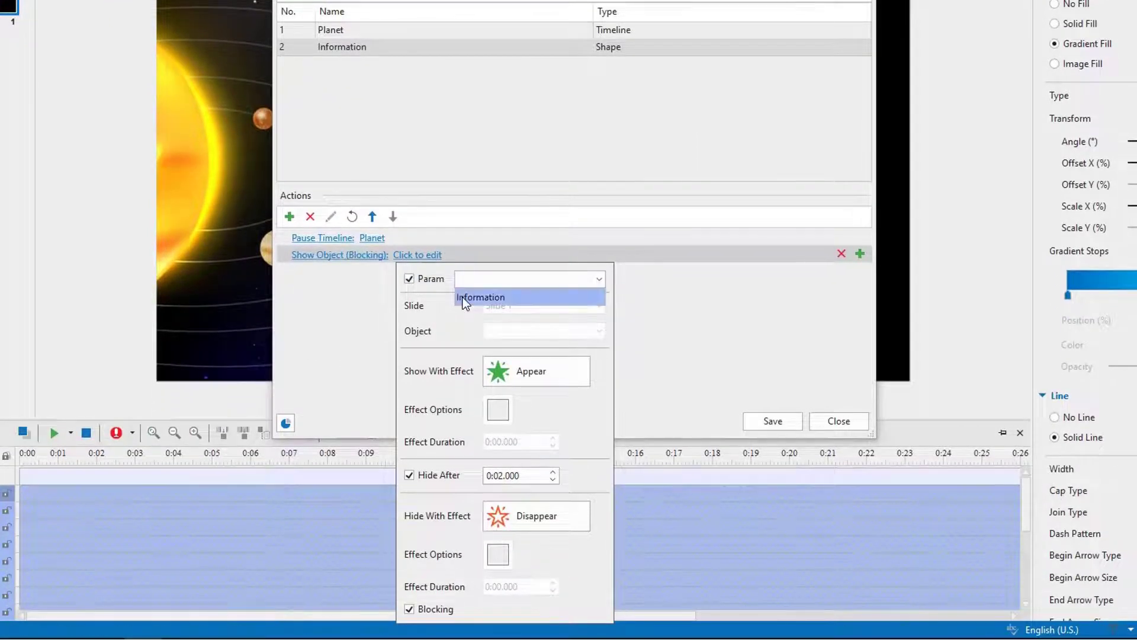
{"action": "left_click", "coordinate": [417, 468]}
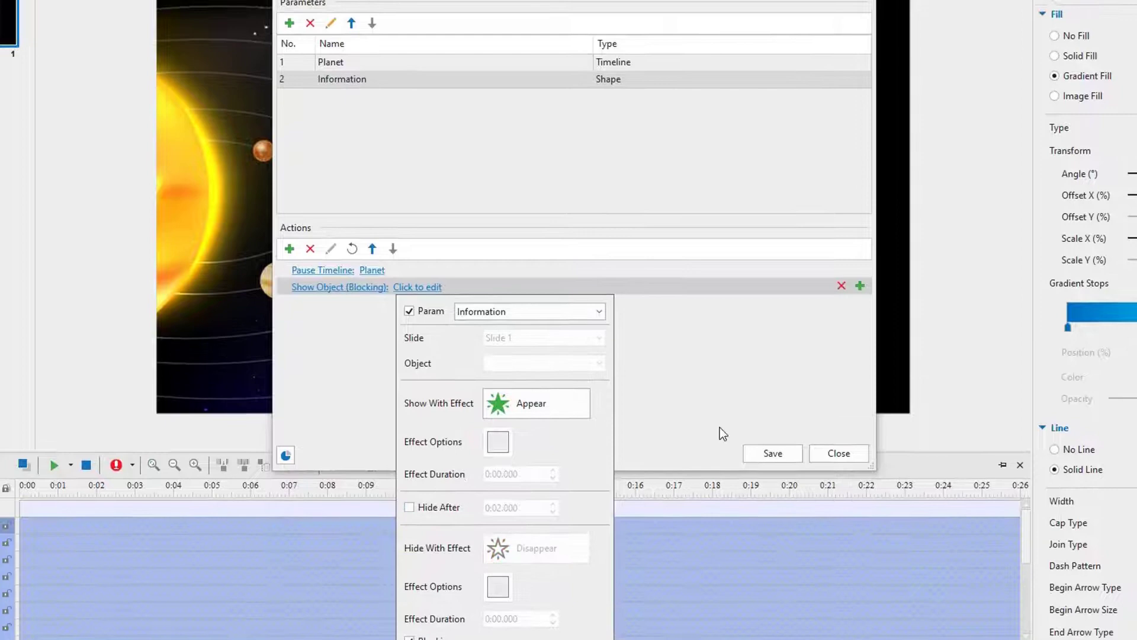
{"action": "left_click", "coordinate": [719, 428]}
{"action": "left_click", "coordinate": [772, 521]}
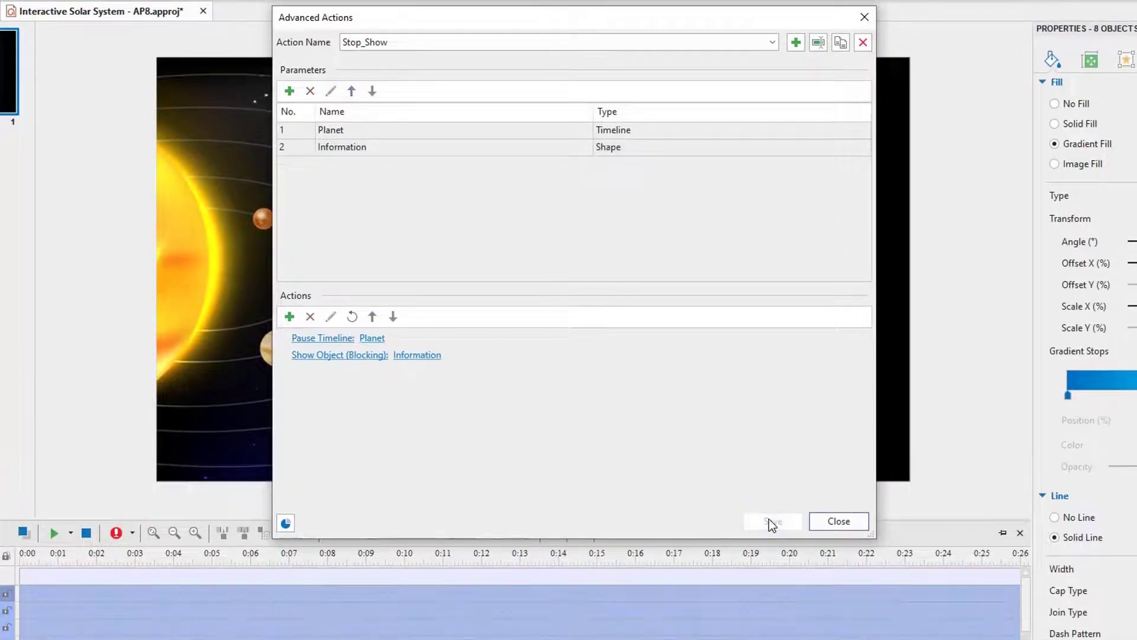
Create a Move_Disappear action with parameters Planet (Timeline) and Information (Shape).
{"action": "left_click", "coordinate": [797, 42]}
{"action": "type", "text": "Move_Disappear"}
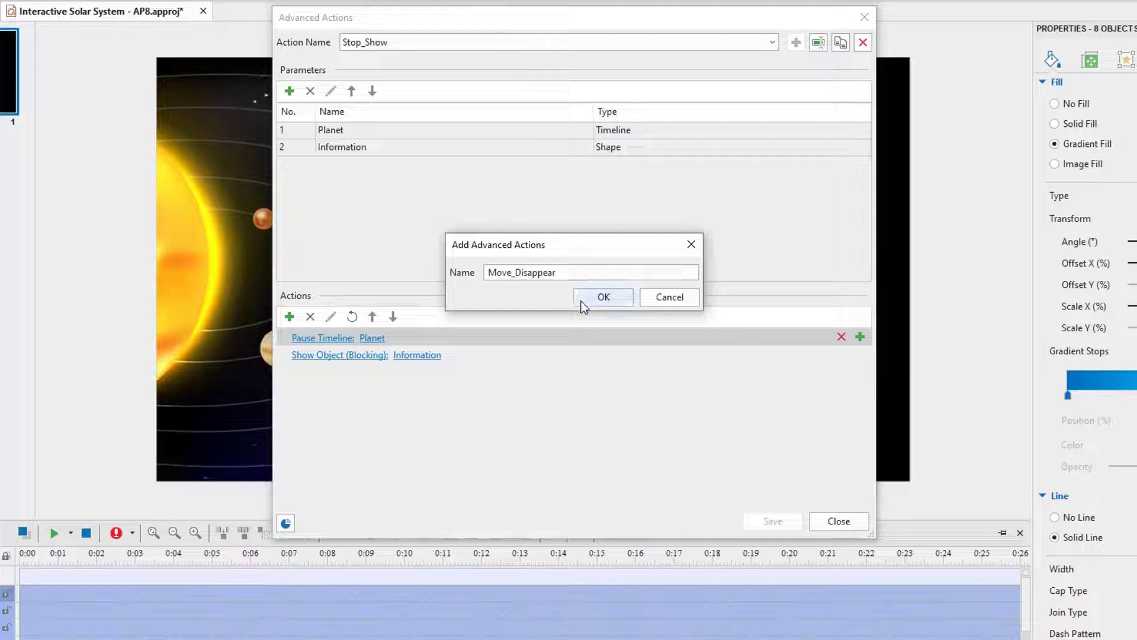
{"action": "left_click", "coordinate": [581, 301]}
{"action": "left_click", "coordinate": [290, 92]}
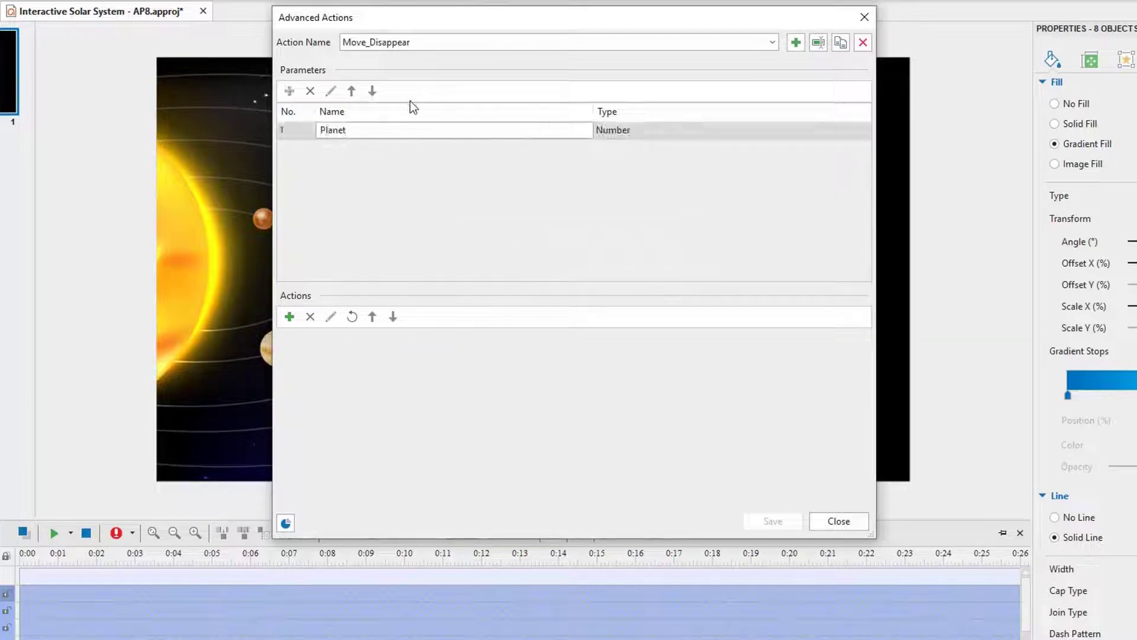
{"action": "left_click", "coordinate": [652, 132]}
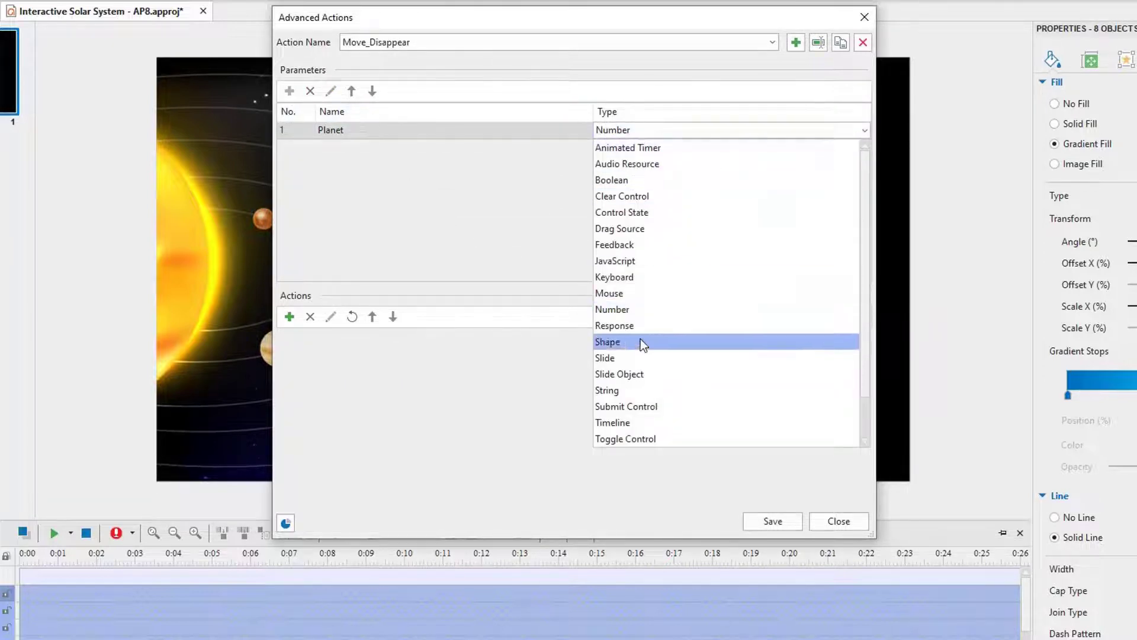
{"action": "left_click", "coordinate": [640, 418]}
{"action": "left_click", "coordinate": [290, 92]}
{"action": "type", "text": "Information"}
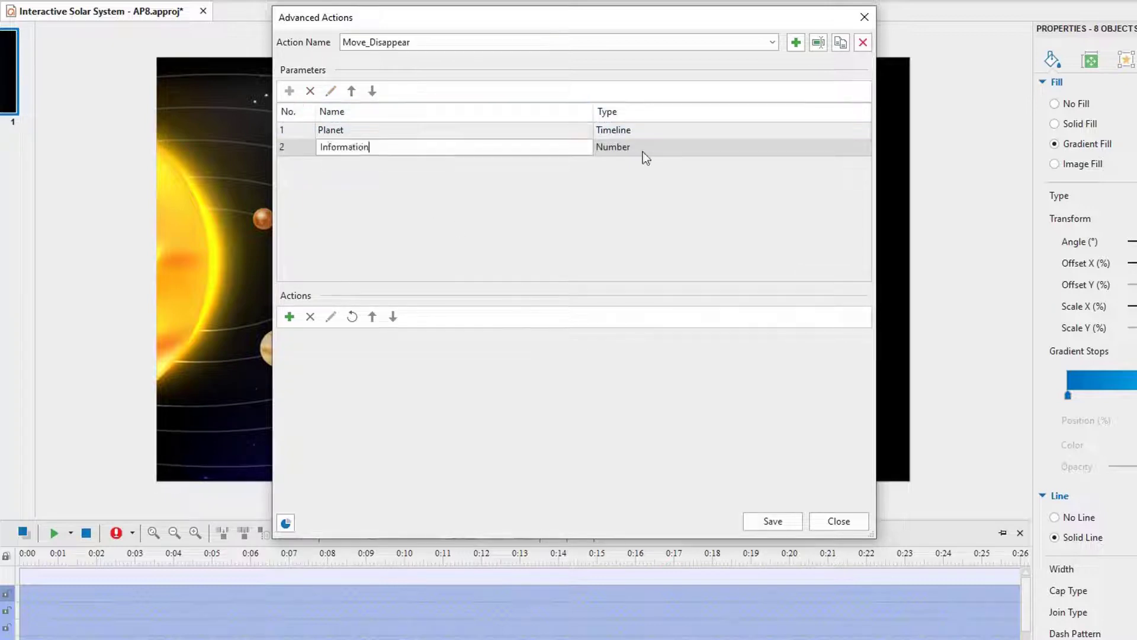
{"action": "left_click", "coordinate": [645, 151]}
{"action": "left_click", "coordinate": [633, 359]}
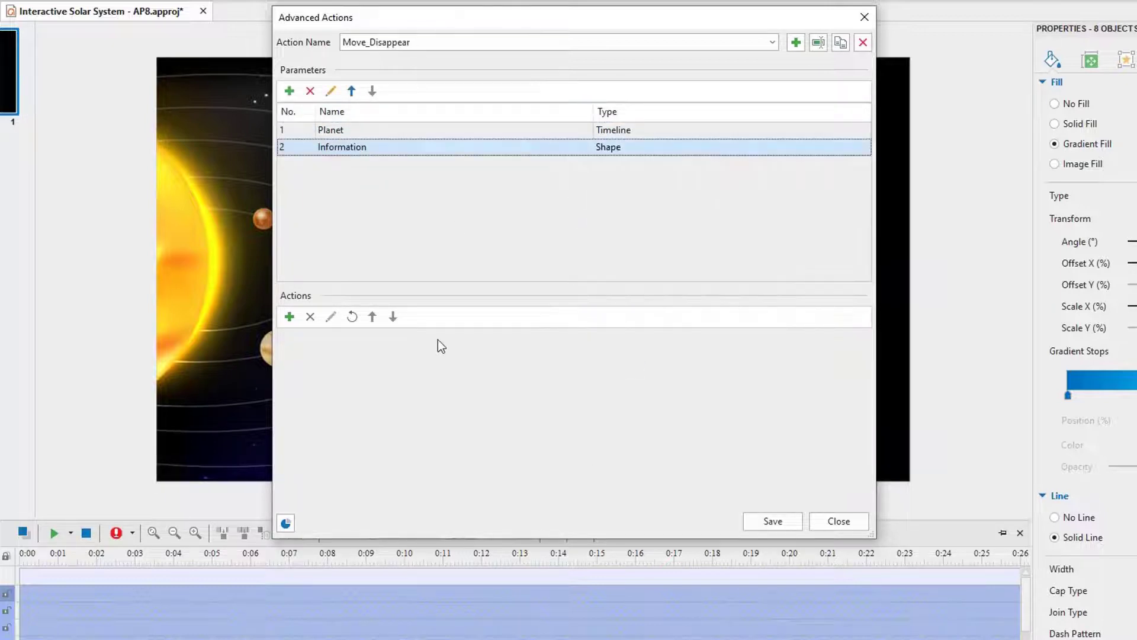
Add Continue Timeline on Planet and Hide Object on Information, save, and close the editor.
{"action": "left_click", "coordinate": [289, 317]}
{"action": "left_click", "coordinate": [530, 314]}
{"action": "left_click", "coordinate": [397, 338]}
{"action": "left_click", "coordinate": [407, 360]}
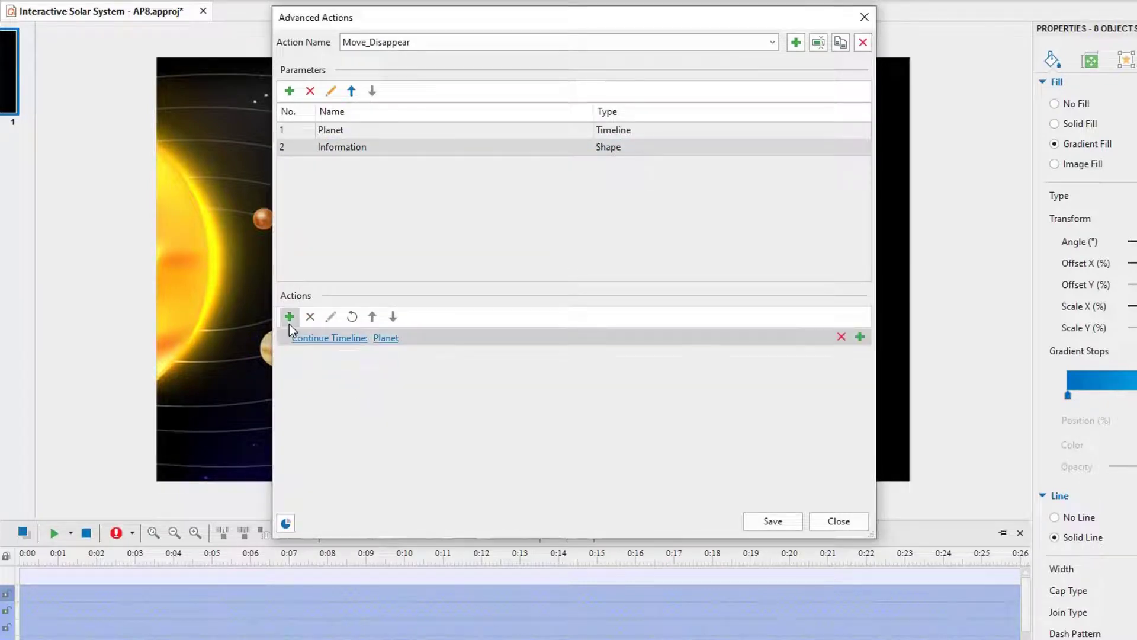
{"action": "left_click", "coordinate": [289, 316]}
{"action": "left_click", "coordinate": [430, 149]}
{"action": "left_click", "coordinate": [404, 356]}
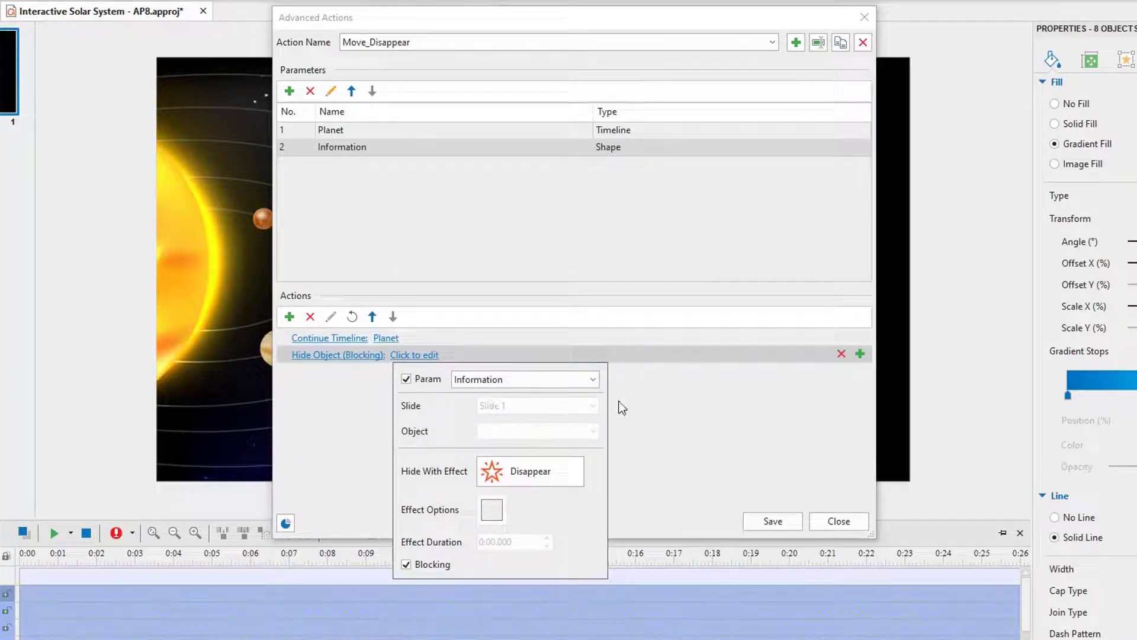
{"action": "left_click", "coordinate": [761, 521]}
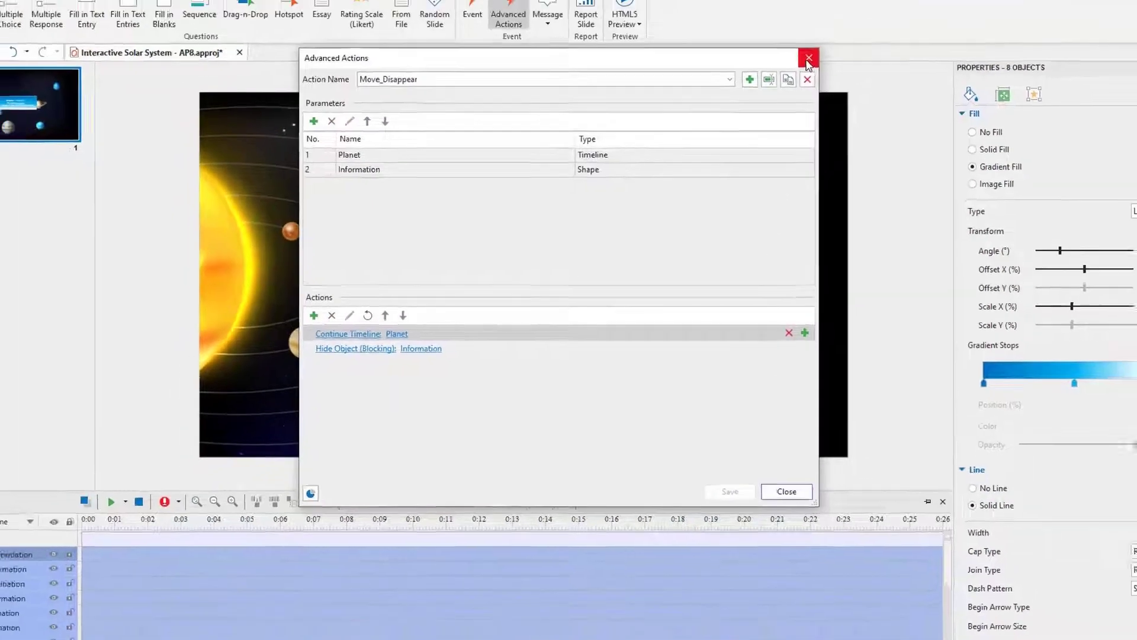
{"action": "left_click", "coordinate": [864, 16]}
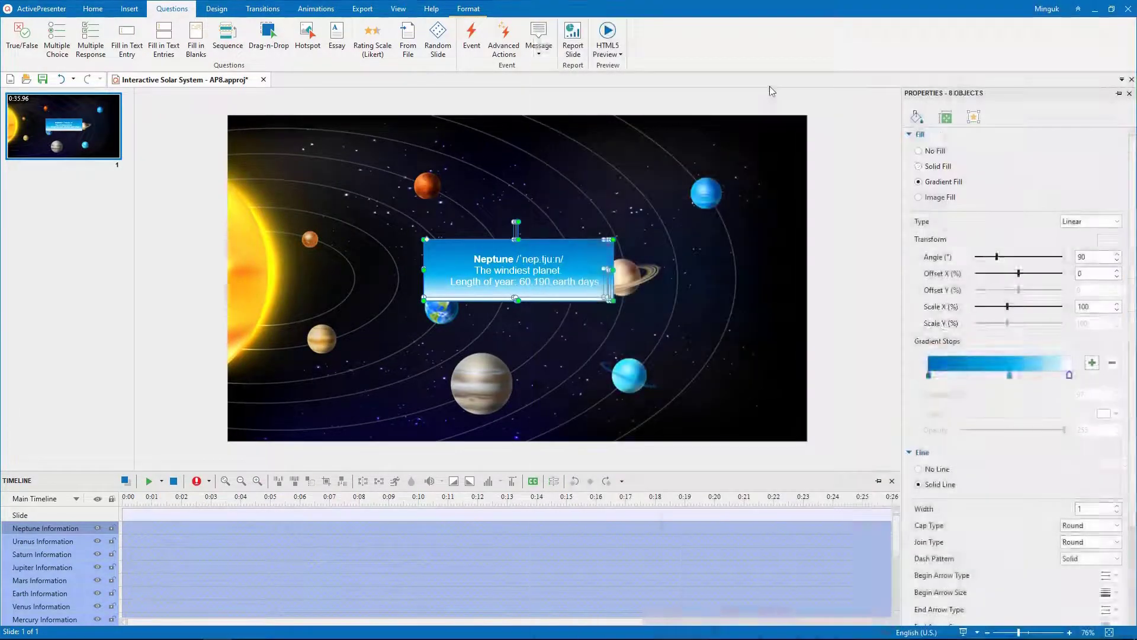
Give Mercury an On Rollover event running Stop_Show with mercury and Mercury Information.
{"action": "left_click", "coordinate": [390, 218]}
{"action": "left_click", "coordinate": [280, 243]}
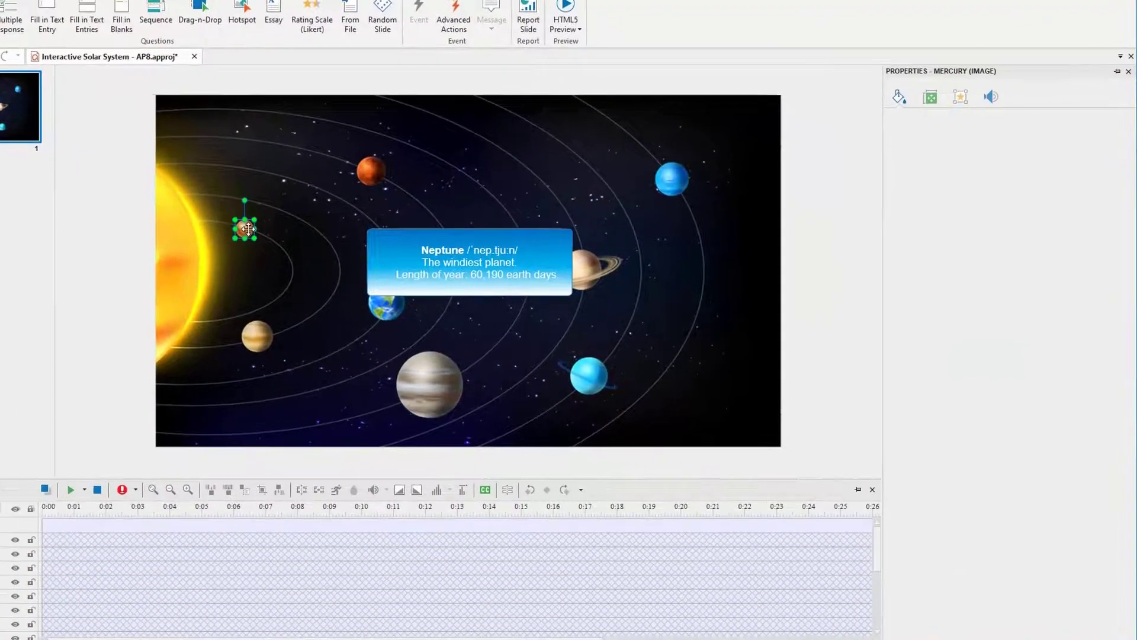
{"action": "left_click", "coordinate": [958, 99]}
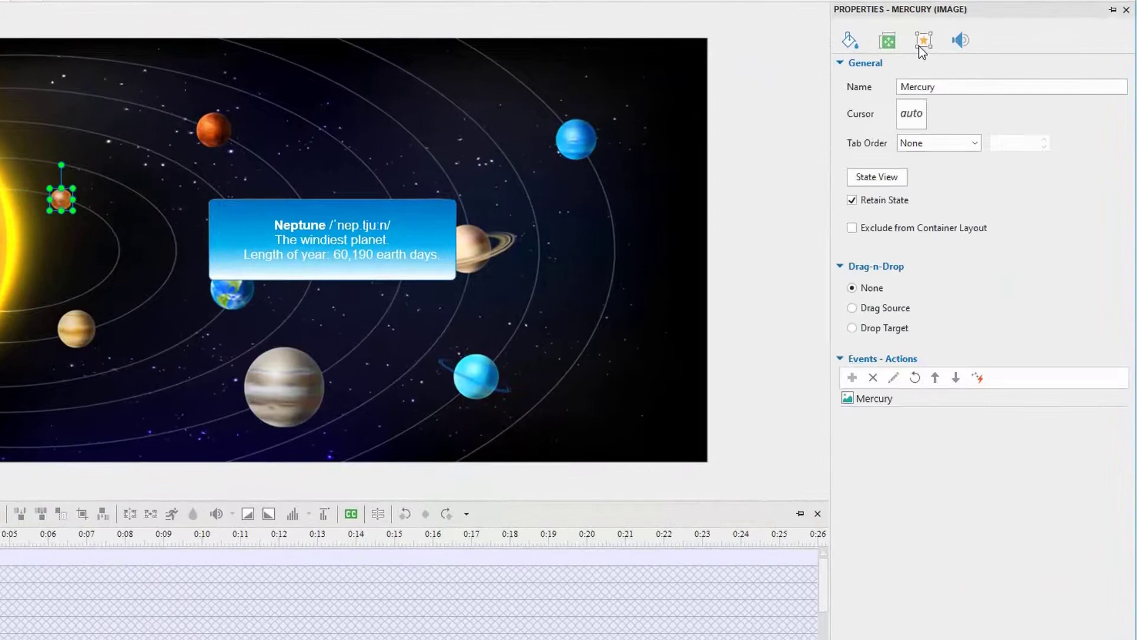
{"action": "left_click", "coordinate": [1115, 398]}
{"action": "left_click", "coordinate": [1071, 437]}
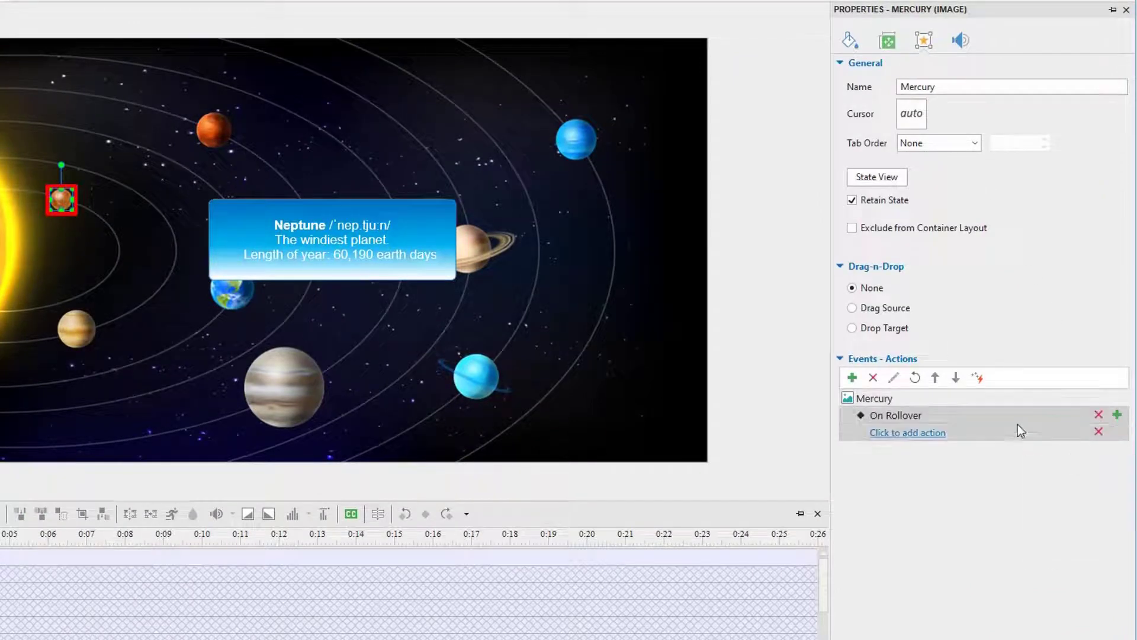
{"action": "left_click", "coordinate": [934, 433]}
{"action": "left_click", "coordinate": [829, 423]}
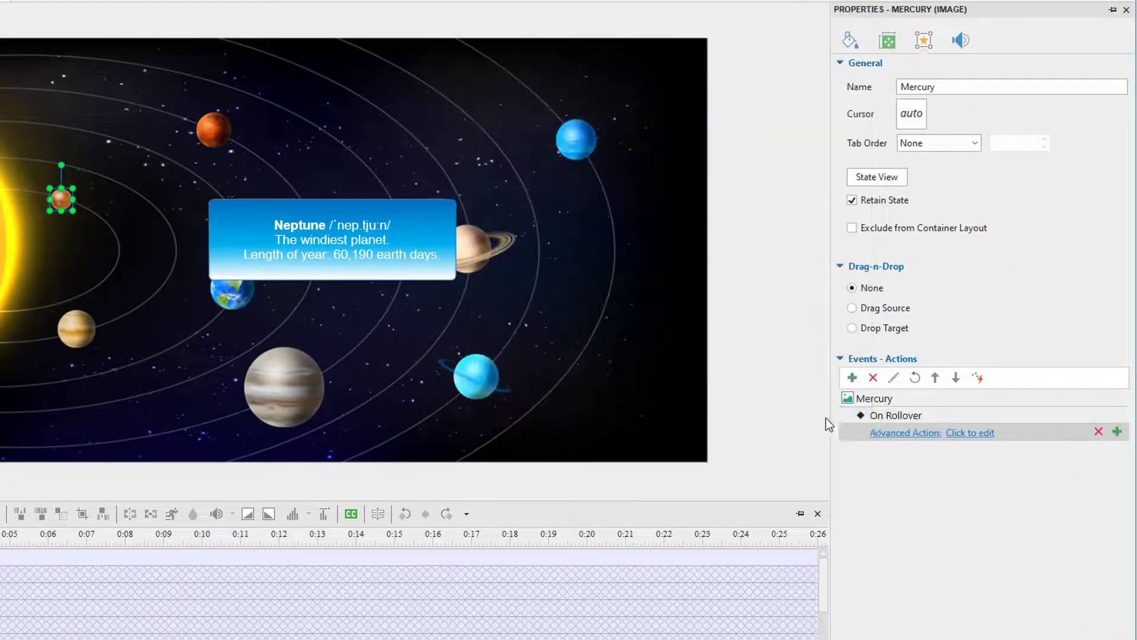
{"action": "left_click", "coordinate": [965, 434]}
{"action": "left_click", "coordinate": [955, 458]}
{"action": "left_click", "coordinate": [937, 476]}
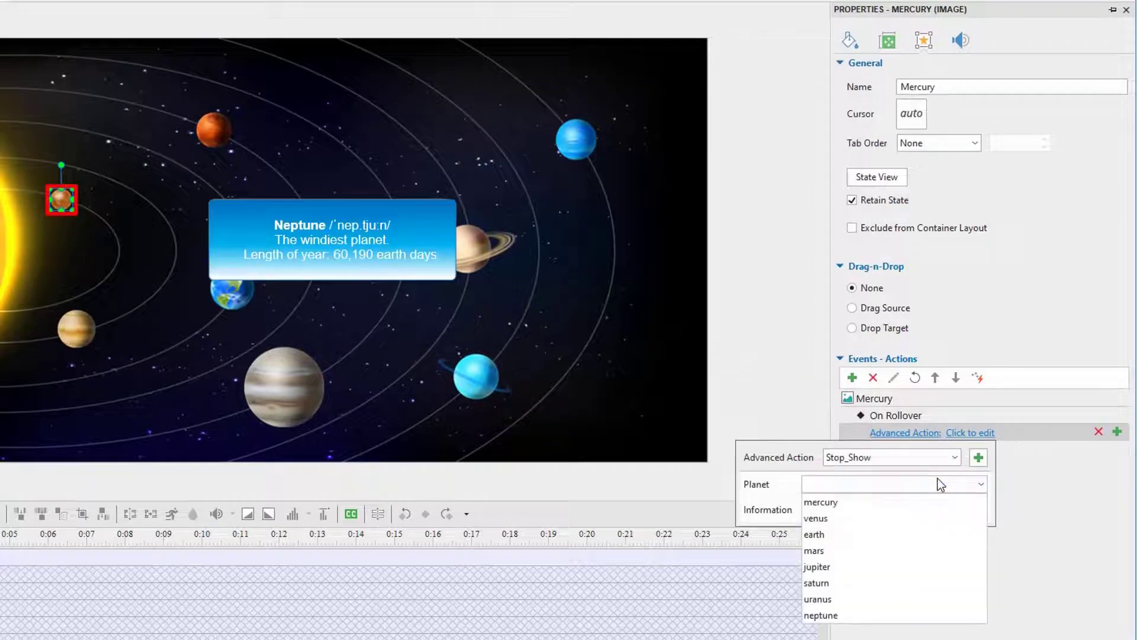
{"action": "left_click", "coordinate": [929, 498]}
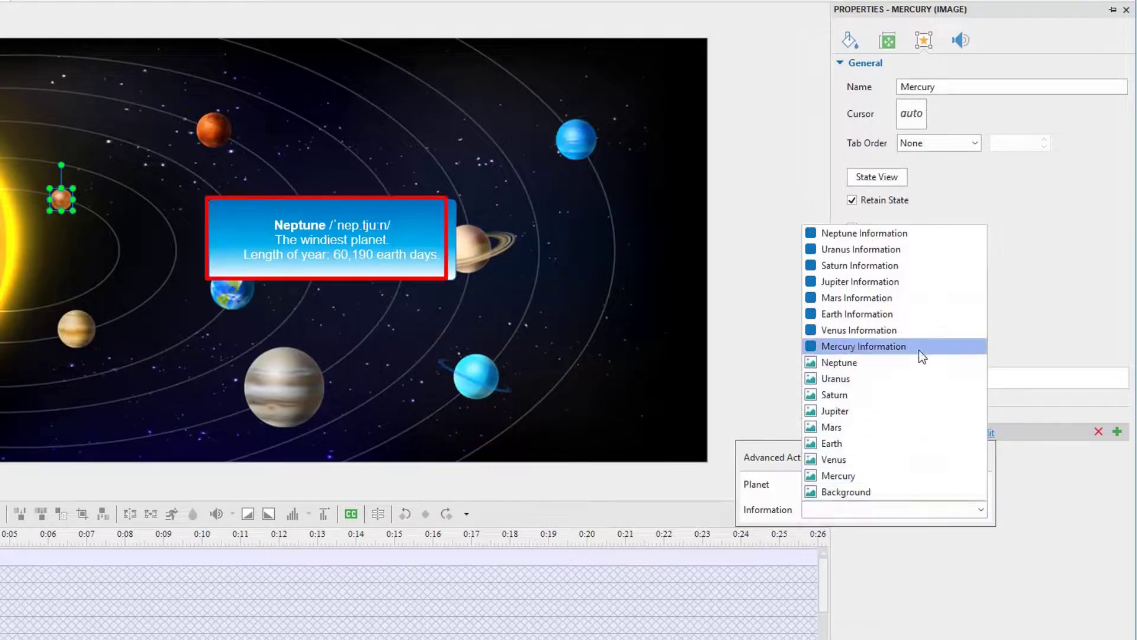
{"action": "left_click", "coordinate": [919, 349]}
{"action": "left_click", "coordinate": [1038, 503]}
Add an On Rollout event running Move_Disappear with mercury and Mercury Information.
{"action": "left_click", "coordinate": [1117, 398]}
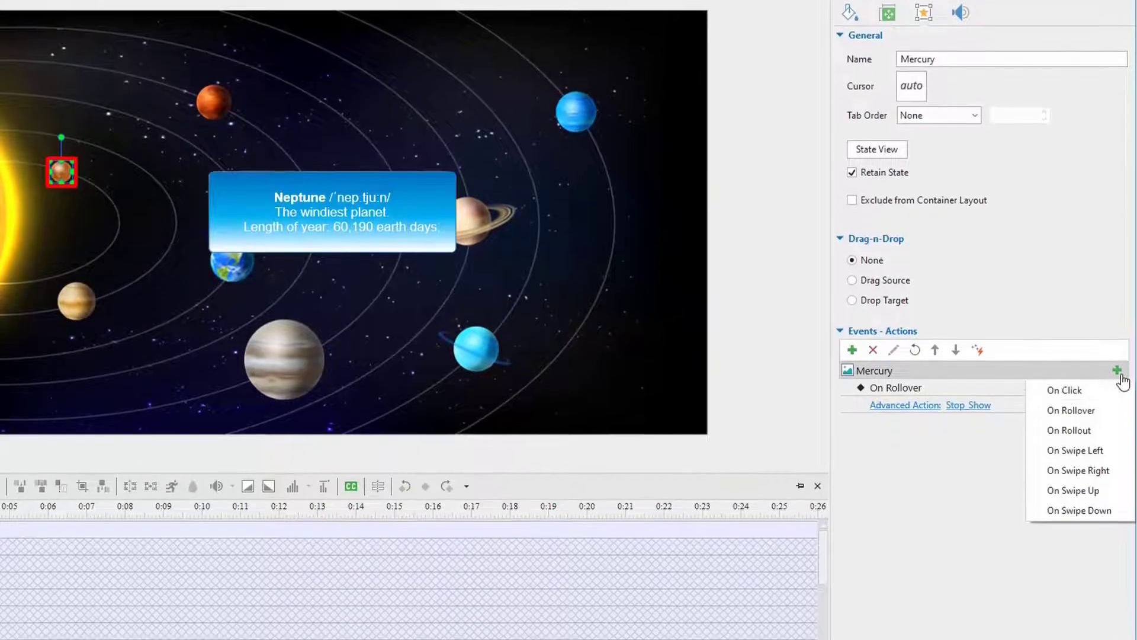
{"action": "left_click", "coordinate": [1092, 456]}
{"action": "left_click", "coordinate": [934, 412]}
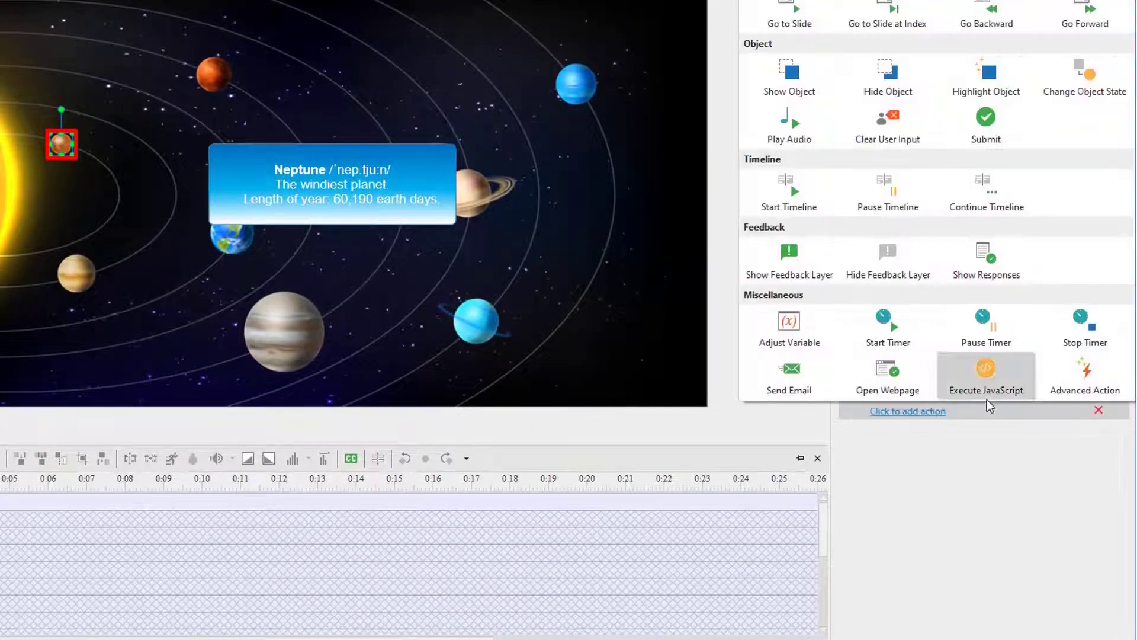
{"action": "left_click", "coordinate": [987, 396]}
{"action": "left_click", "coordinate": [955, 436]}
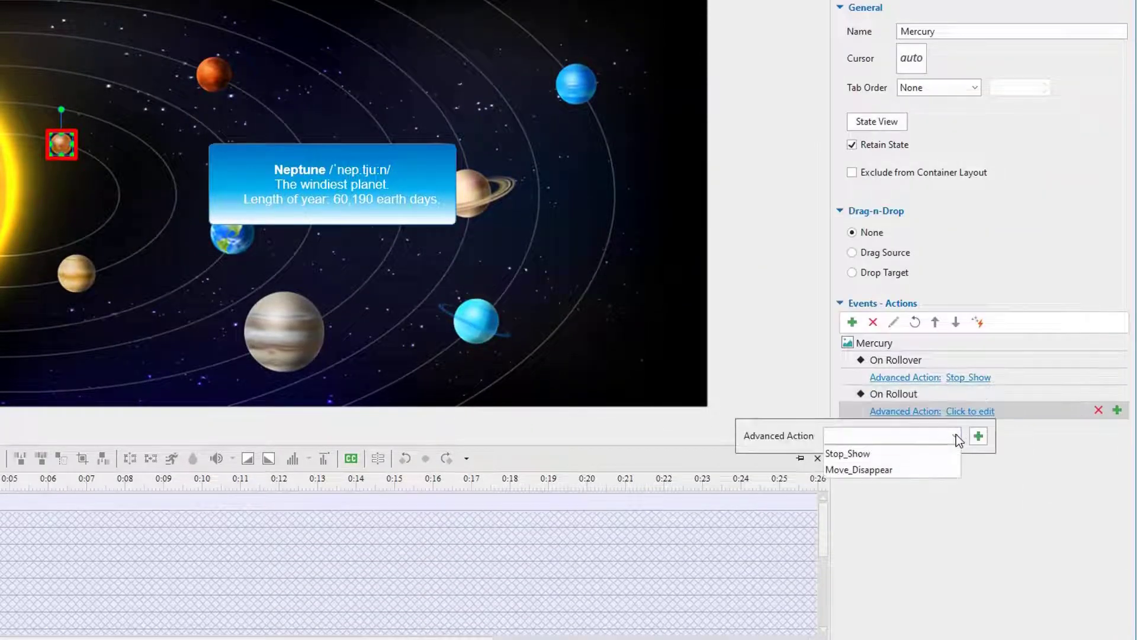
{"action": "left_click", "coordinate": [948, 470]}
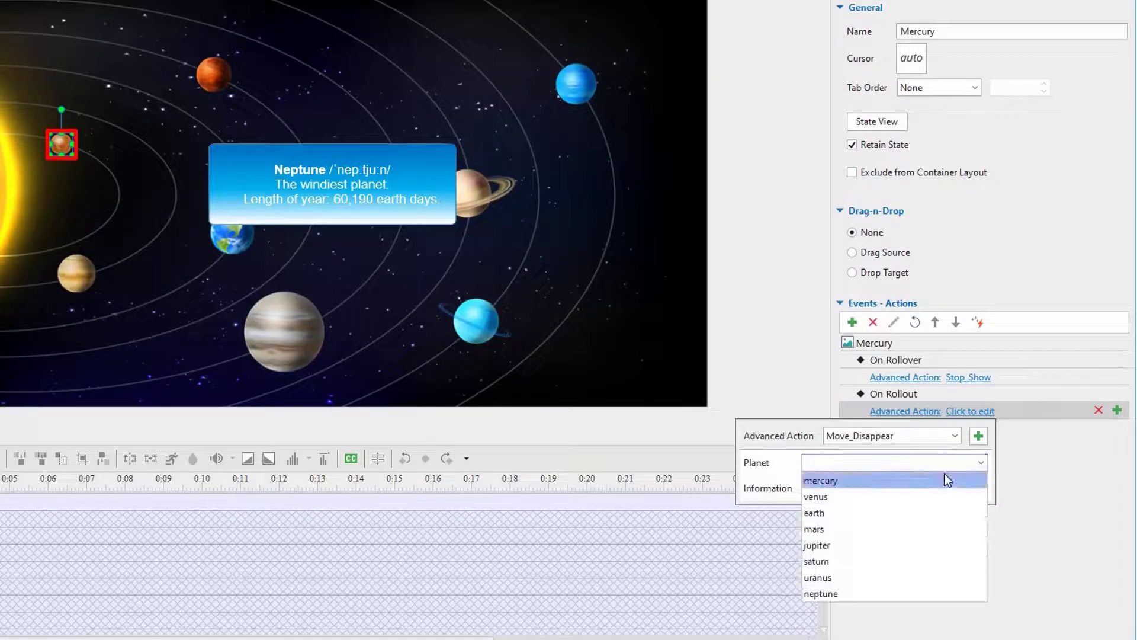
{"action": "left_click", "coordinate": [944, 479]}
{"action": "left_click", "coordinate": [927, 322]}
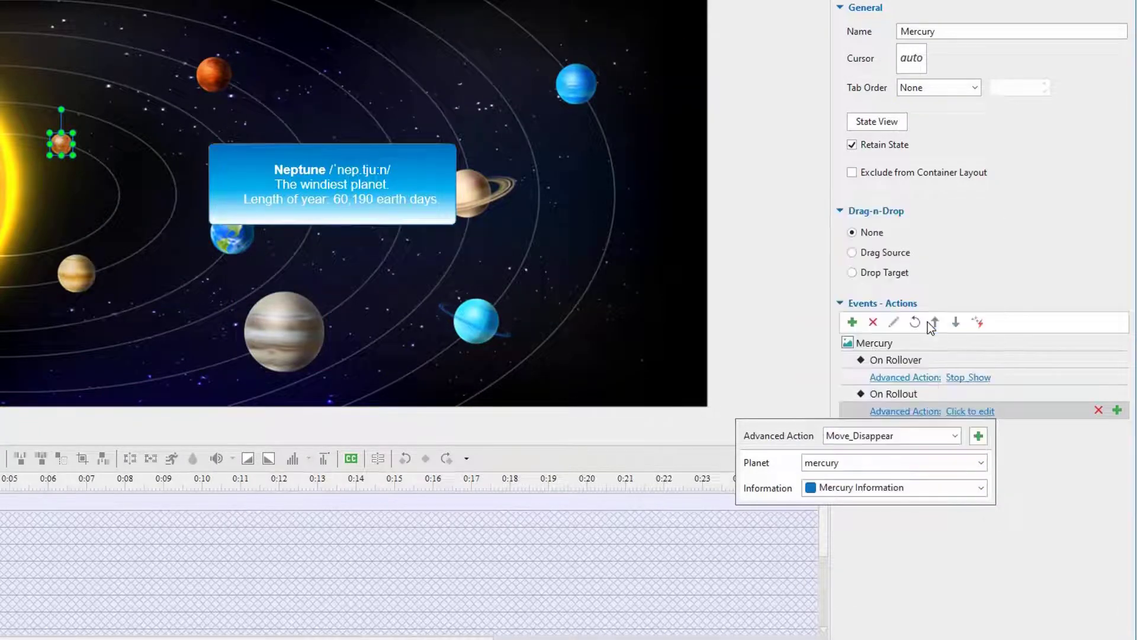
{"action": "left_click", "coordinate": [959, 346]}
Select the Venus planet.
{"action": "left_click", "coordinate": [76, 273]}
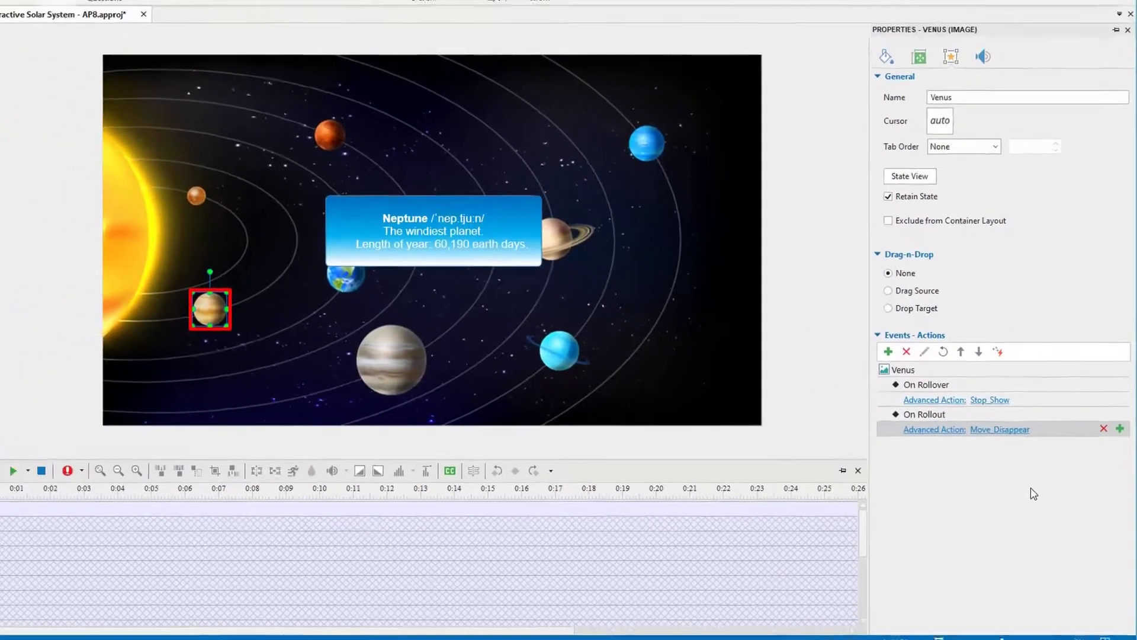